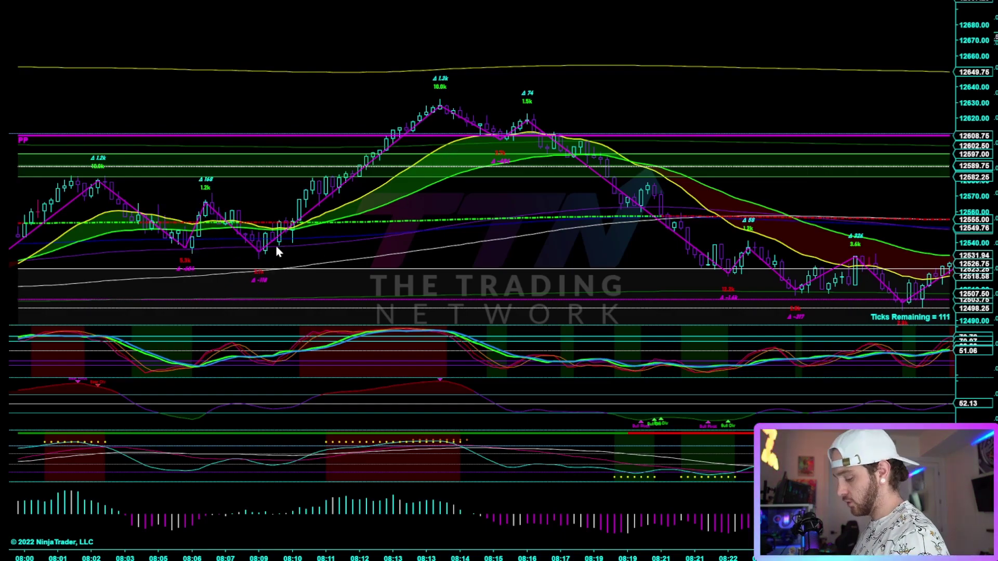
Step: Draw red arrows pointing up at the 08:06 and 08:09 lows and down at the 08:07 high
drag(179, 311, 187, 274)
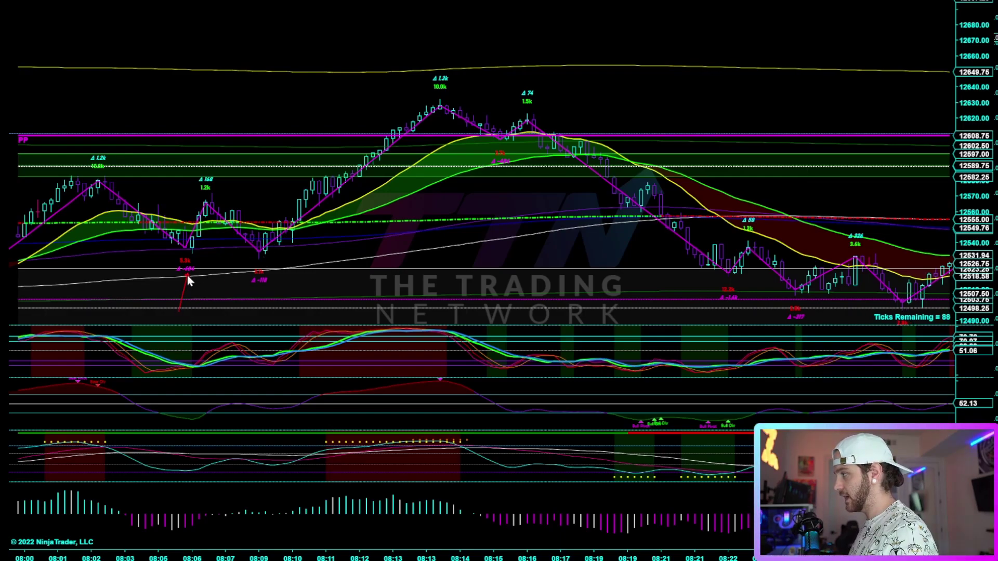
drag(273, 321, 261, 288)
drag(197, 139, 209, 169)
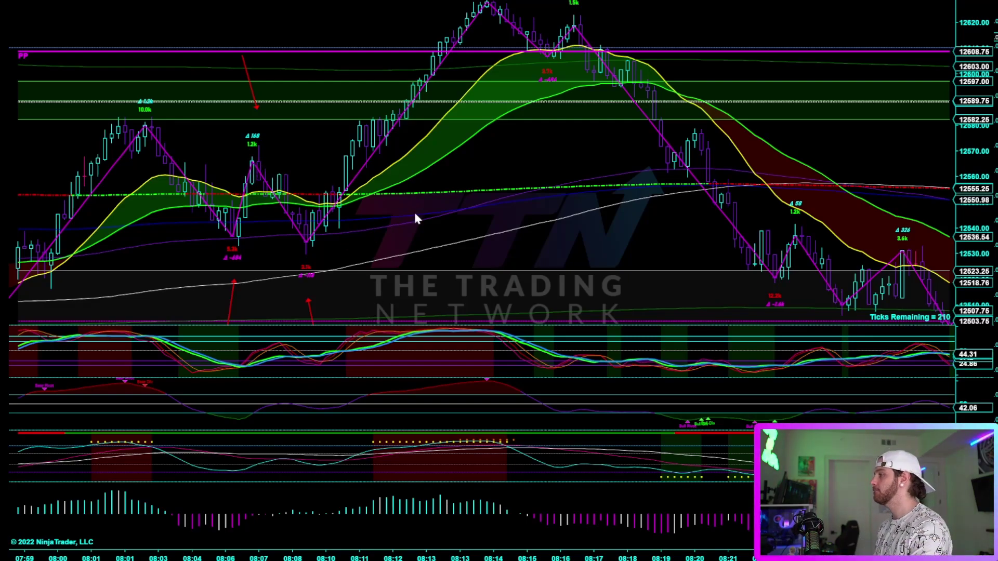
Step: Draw a yellow line on price connecting the 08:06 and 08:09 swing lows
click(216, 228)
click(329, 247)
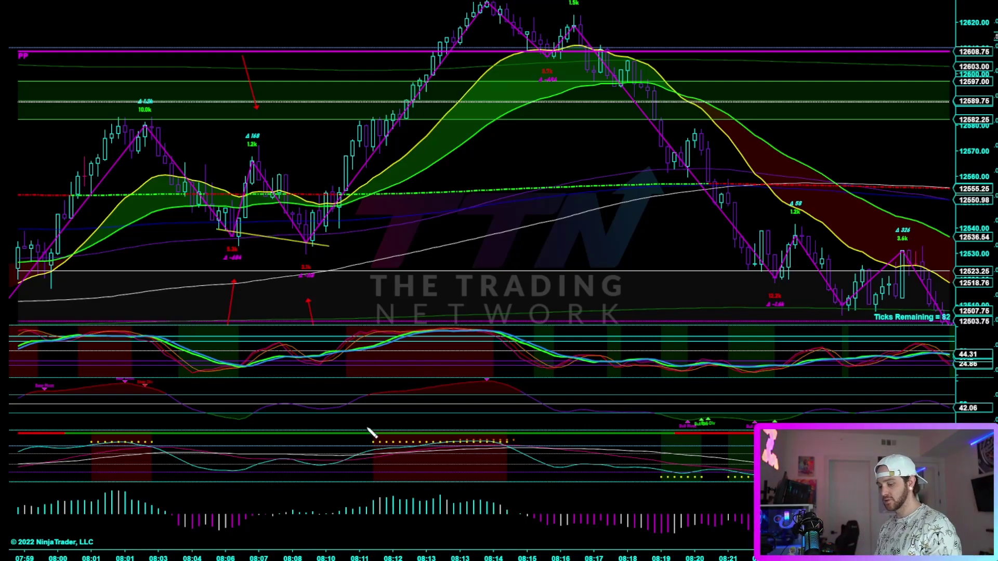
scroll(370, 434, left, 5)
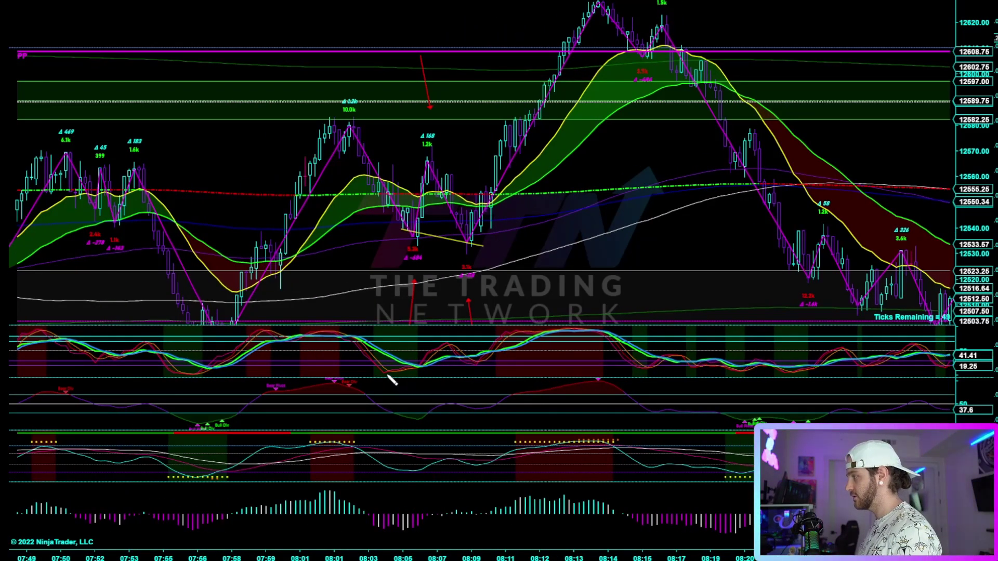
Step: Add yellow divergence lines between the lows in the oscillator, second indicator and histogram panels
click(489, 357)
click(387, 374)
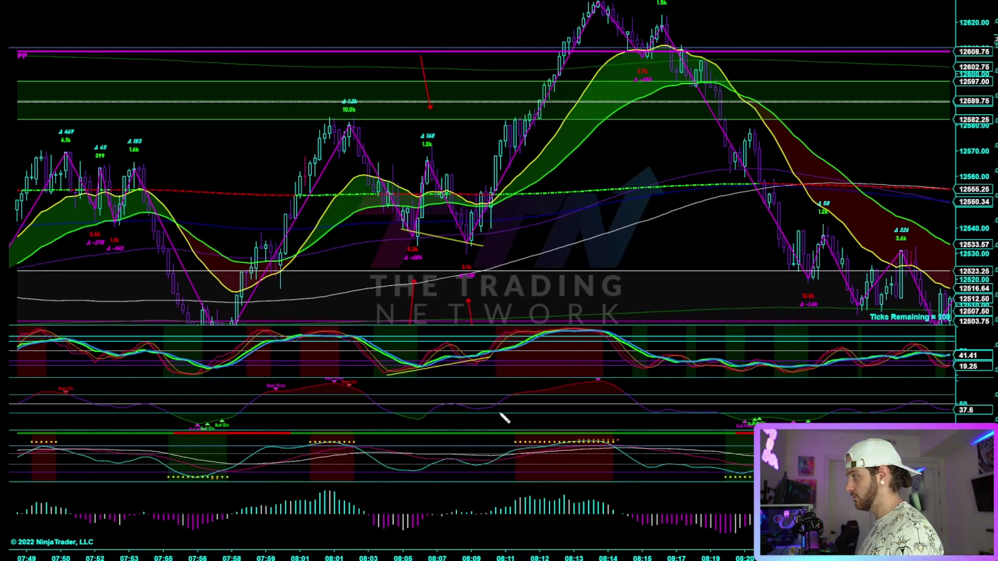
click(419, 420)
click(497, 411)
click(396, 532)
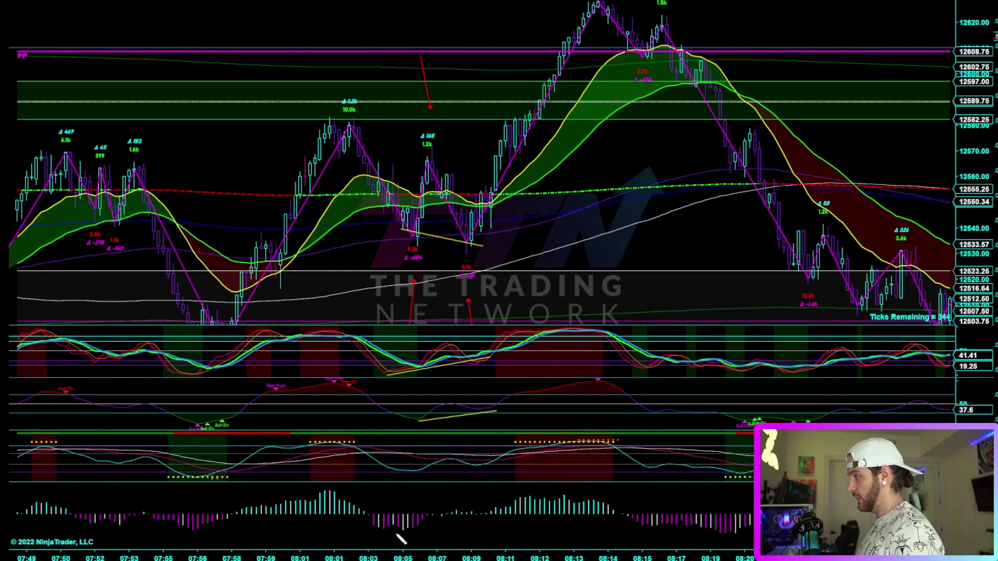
click(503, 516)
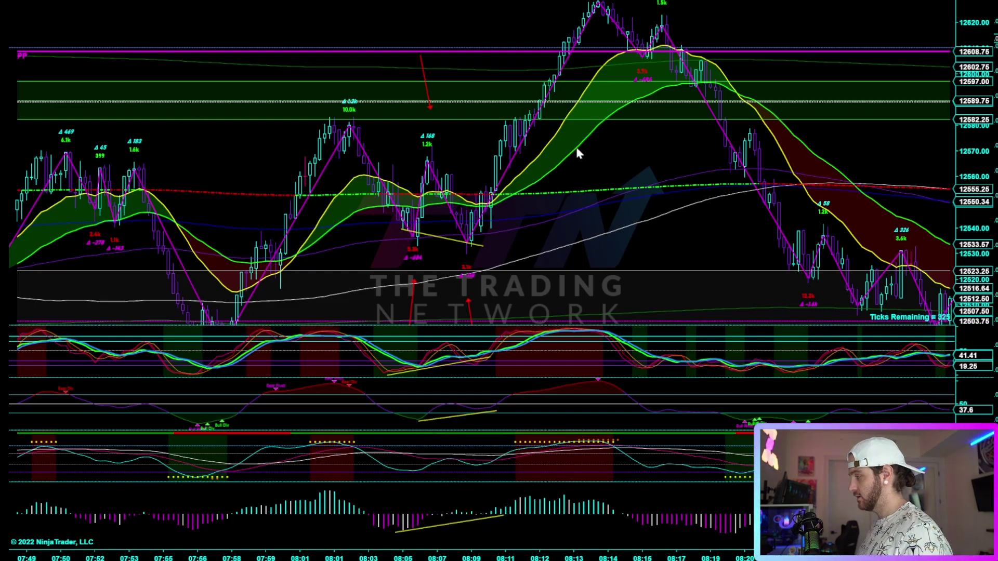
scroll(691, 176, up, 3)
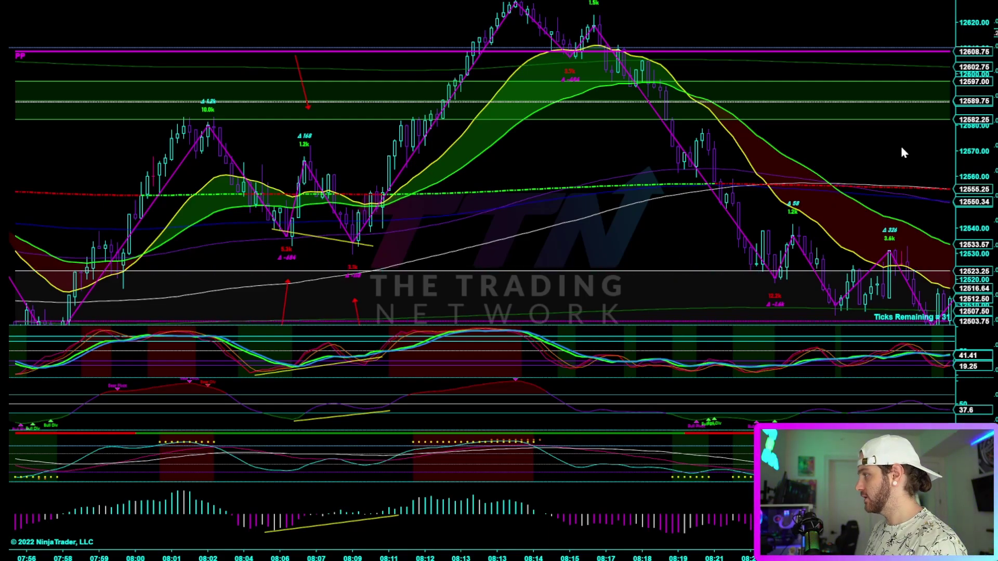
click(420, 224)
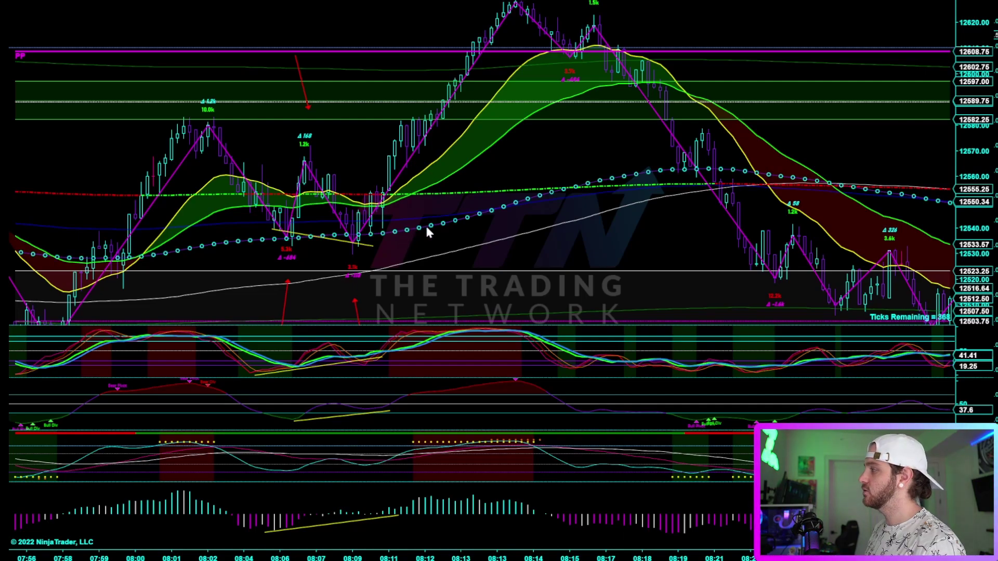
click(331, 198)
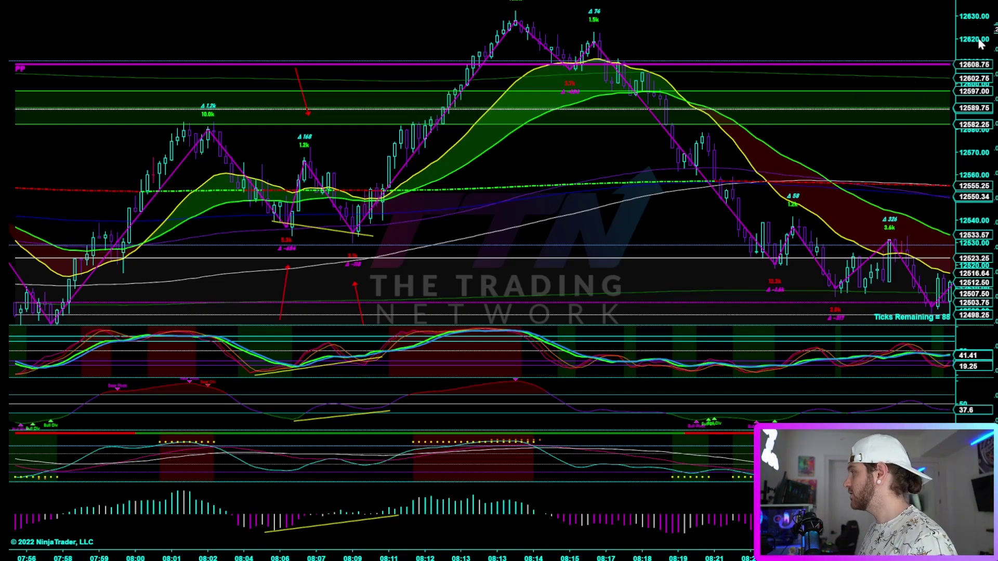
Step: Widen the price and oscillator scales, then begin a yellow line at the first histogram peak
drag(979, 52, 976, 68)
scroll(770, 70, down, 1)
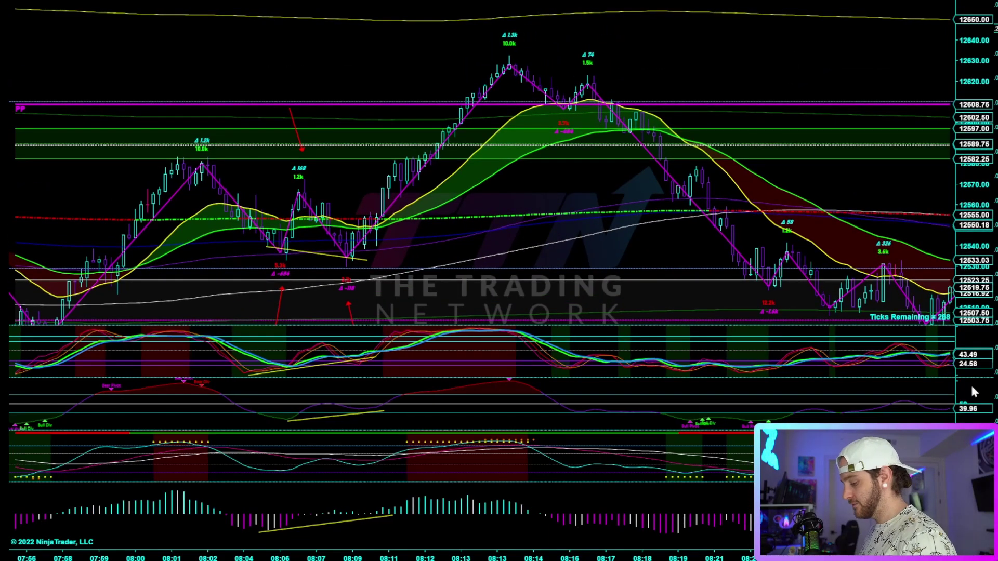
drag(977, 364, 952, 364)
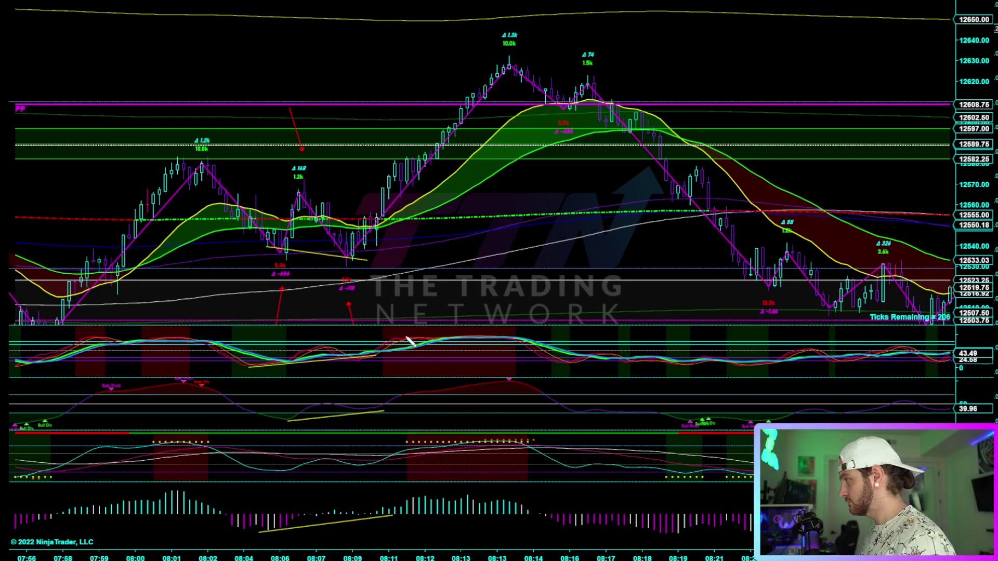
scroll(529, 333, up, 5)
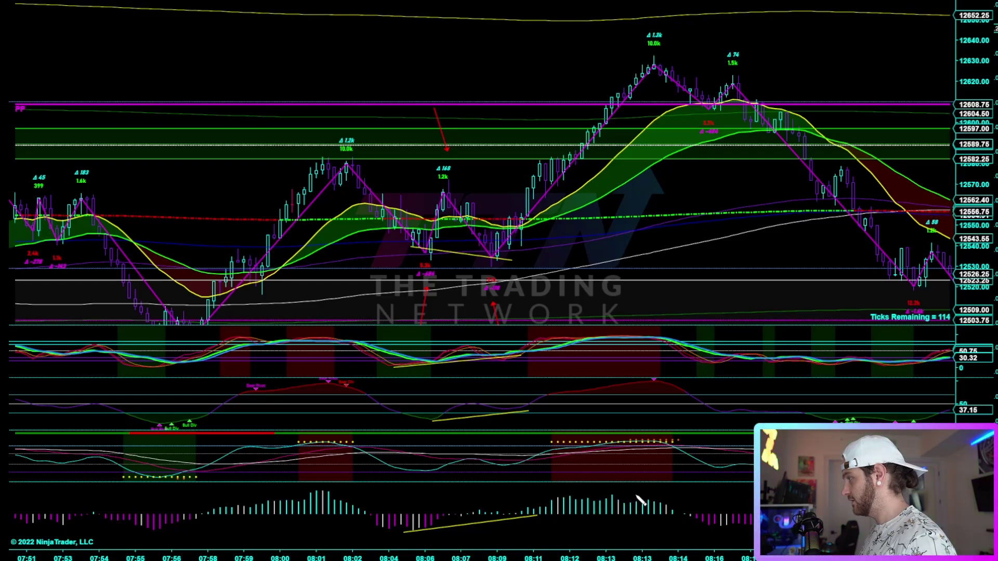
click(564, 493)
Step: Finish the histogram line, then add yellow lines across the oscillator highs and the price rise into 08:13
click(668, 500)
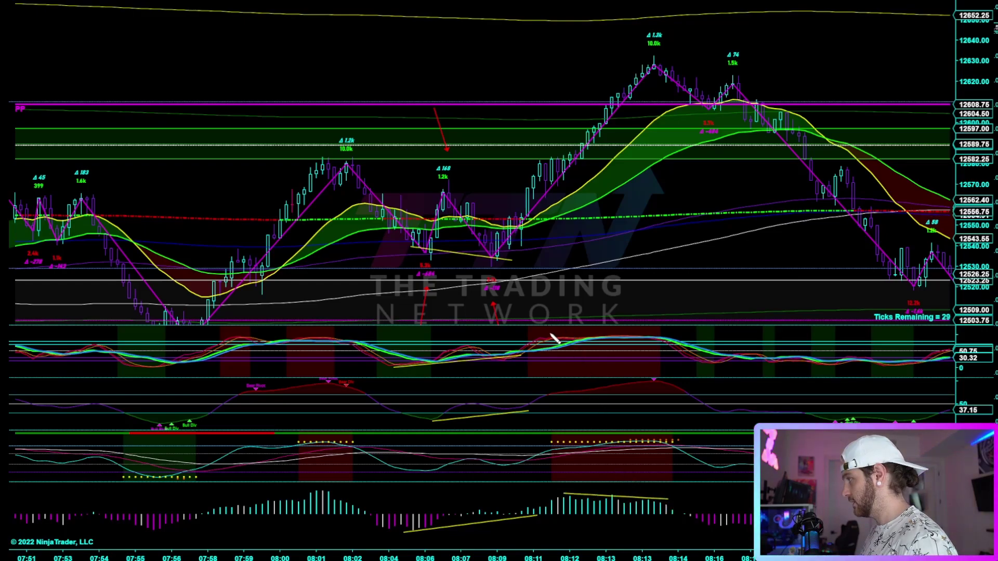
click(618, 333)
click(665, 330)
drag(618, 333, 540, 334)
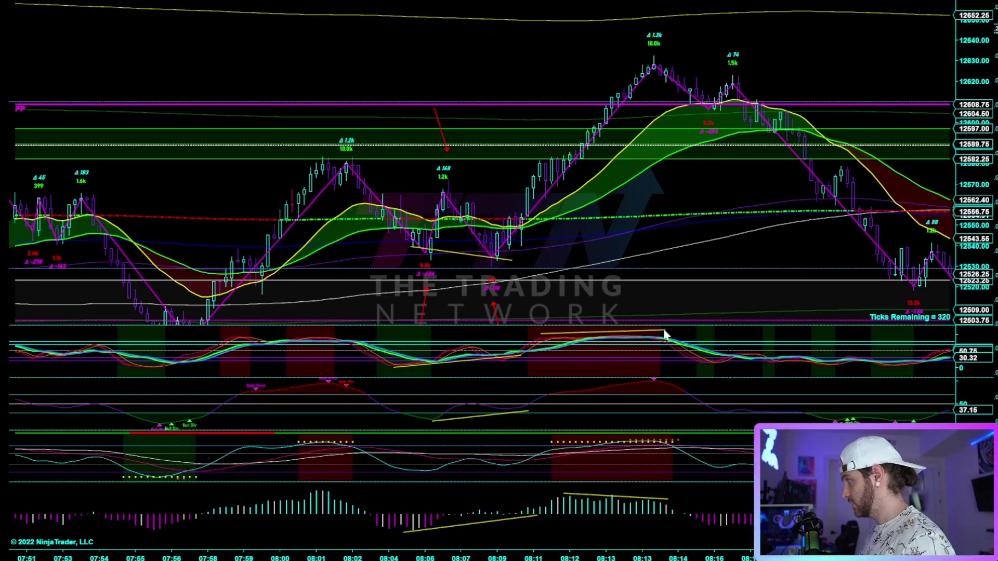
drag(666, 331, 677, 335)
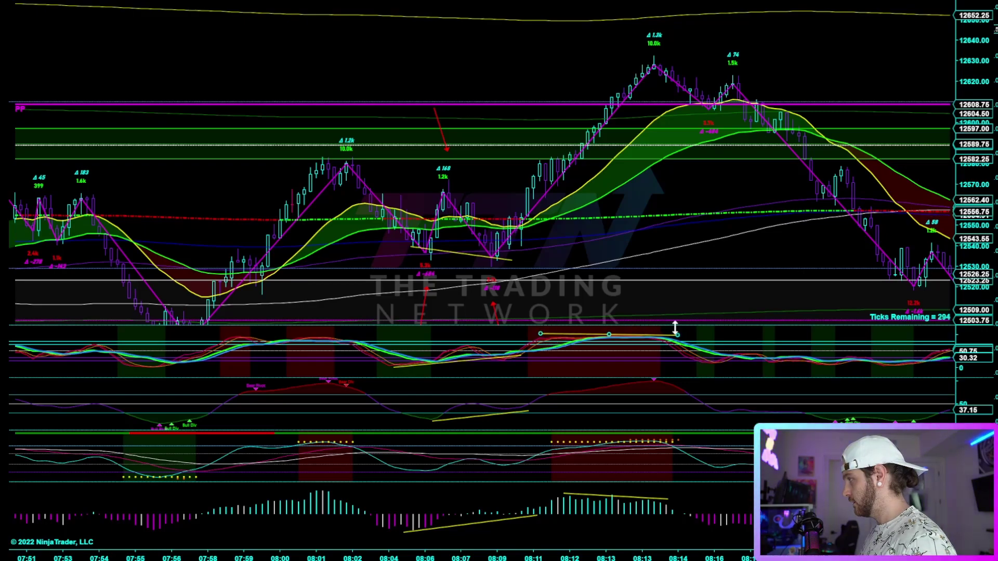
click(650, 61)
click(599, 120)
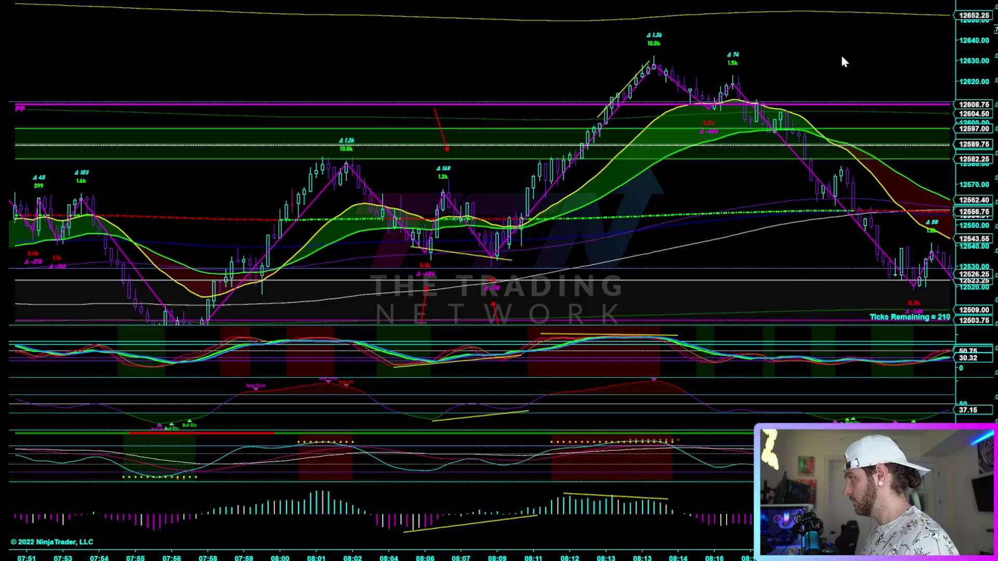
Step: Pan to later bars and place red arrows pointing down at the 08:13 and 08:16 highs
drag(841, 58, 731, 72)
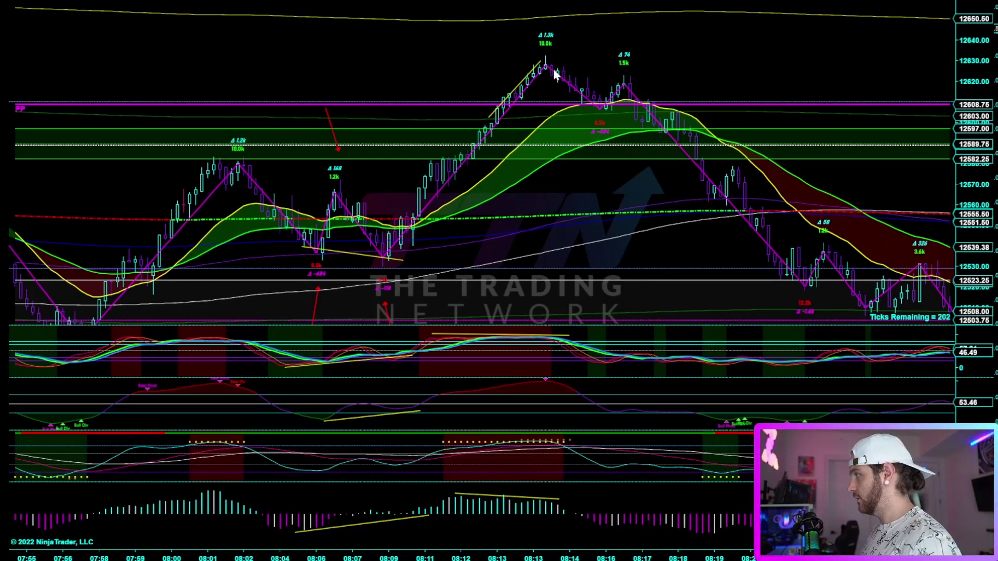
drag(556, 41, 553, 61)
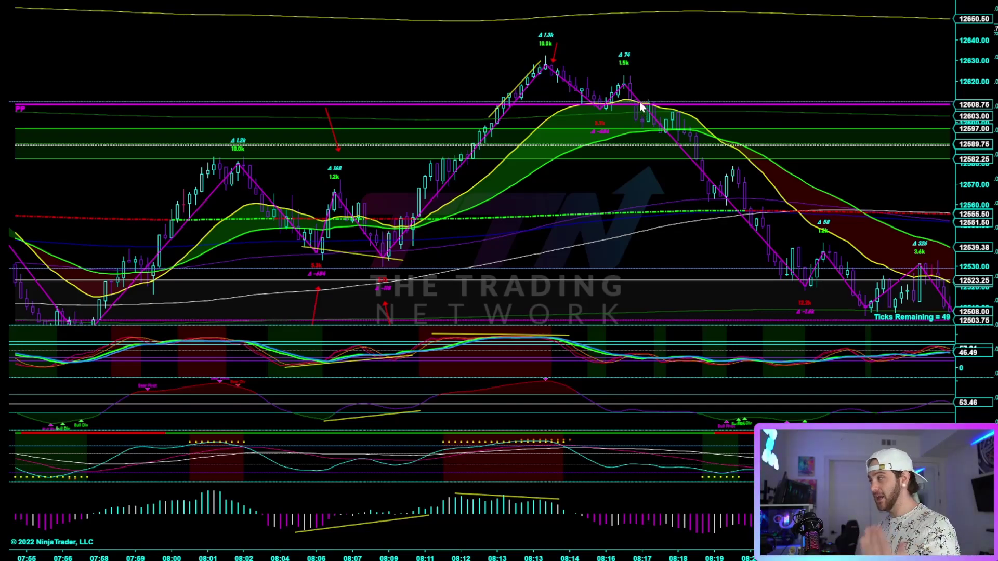
drag(647, 64, 635, 83)
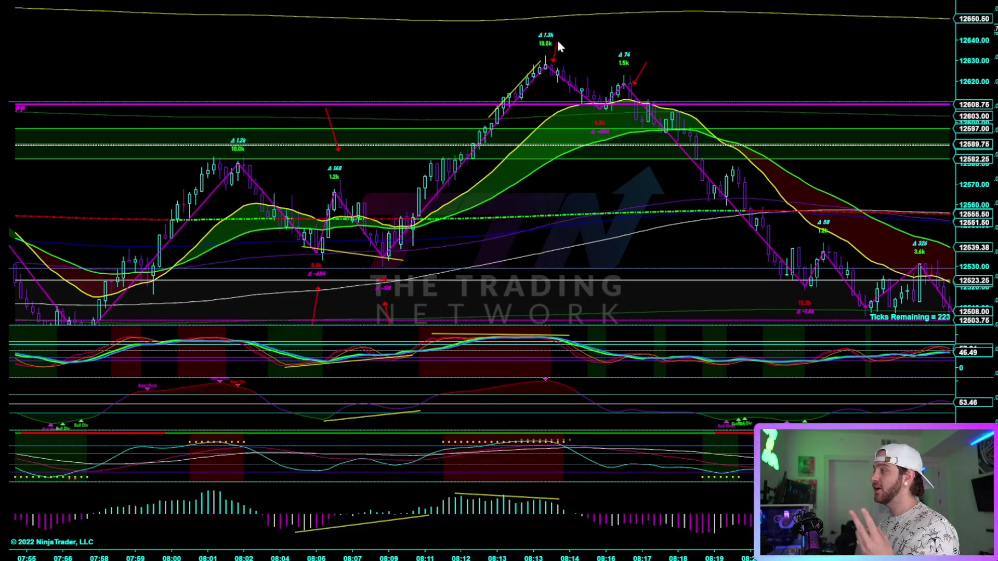
drag(553, 52, 557, 48)
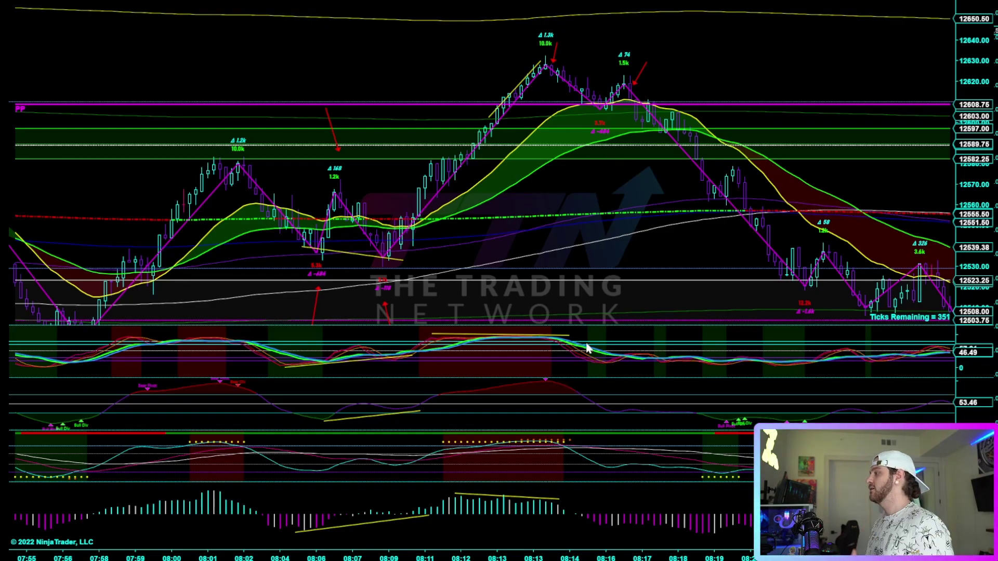
Step: Place red arrows at the matching peaks in the oscillator and third indicator panels
click(621, 348)
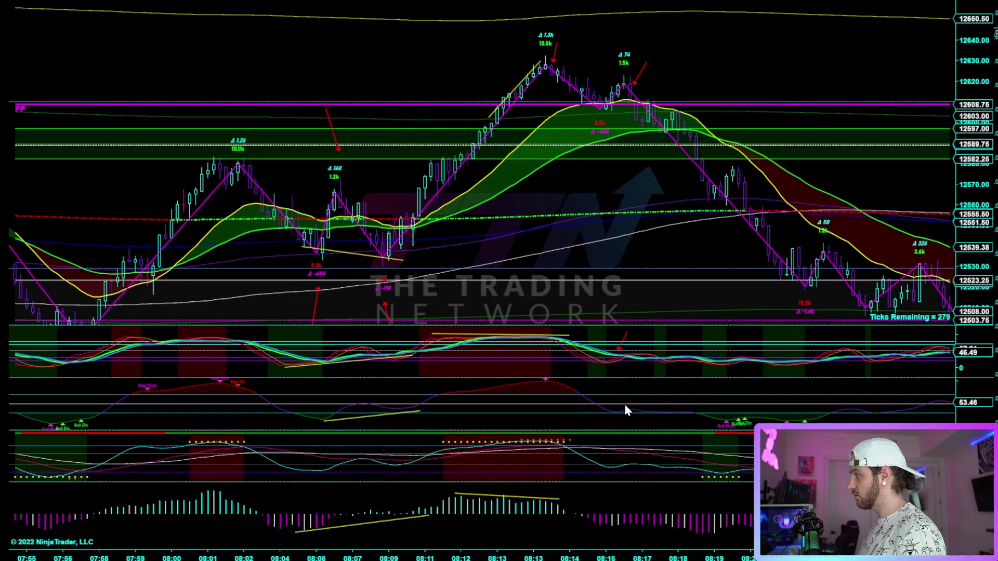
click(591, 385)
click(579, 392)
click(580, 385)
click(571, 384)
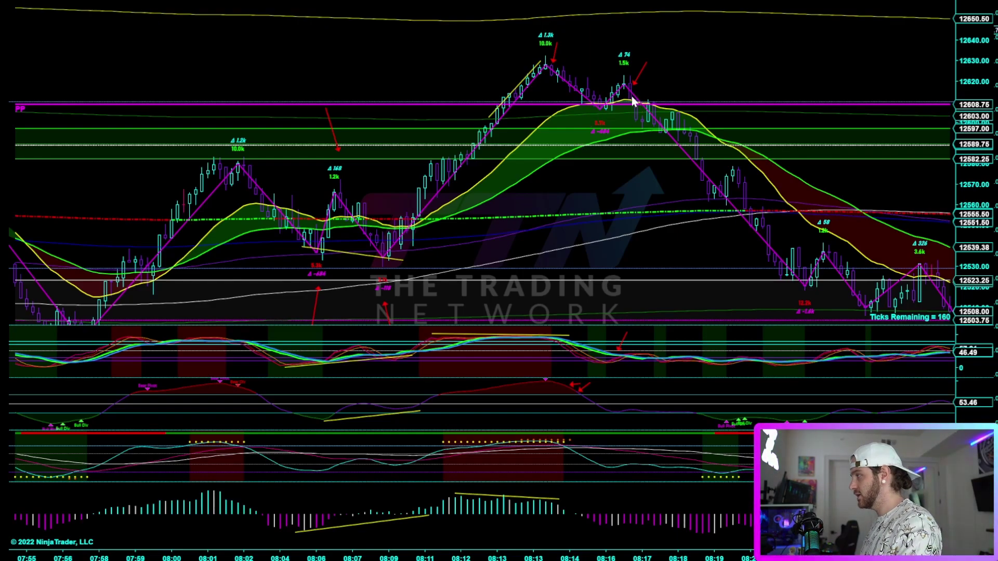
Step: Mark the 1.5k and 1.3k price highs with red arrows
click(613, 59)
click(626, 68)
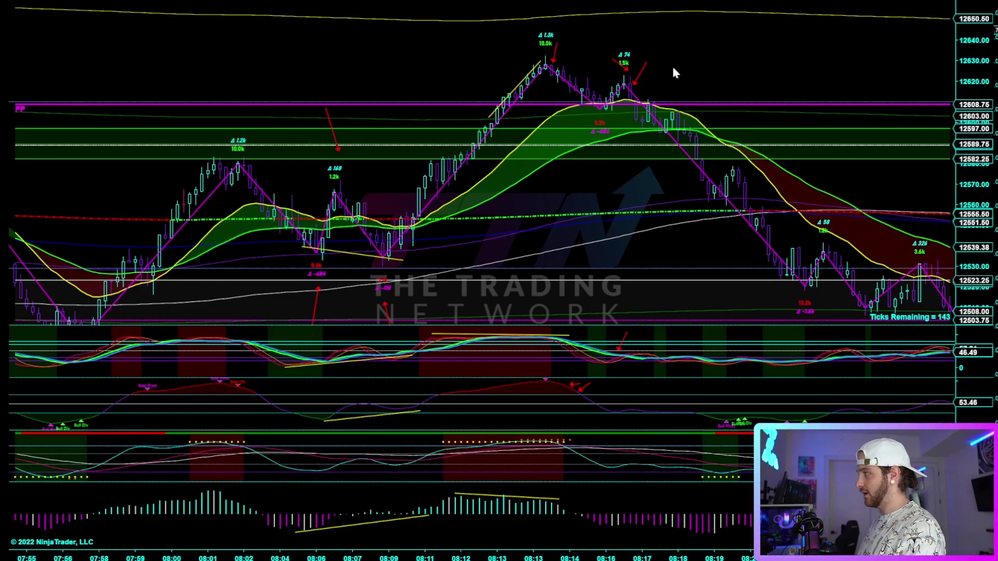
click(516, 38)
click(542, 56)
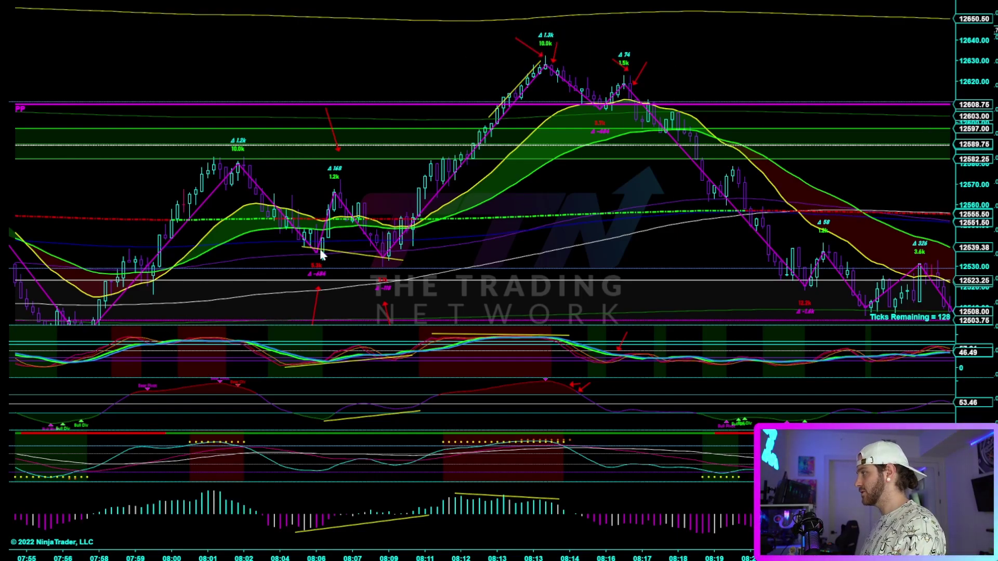
Step: Add red arrows at the lower swing points along the 08:17–08:20 decline
click(728, 122)
click(730, 128)
click(634, 175)
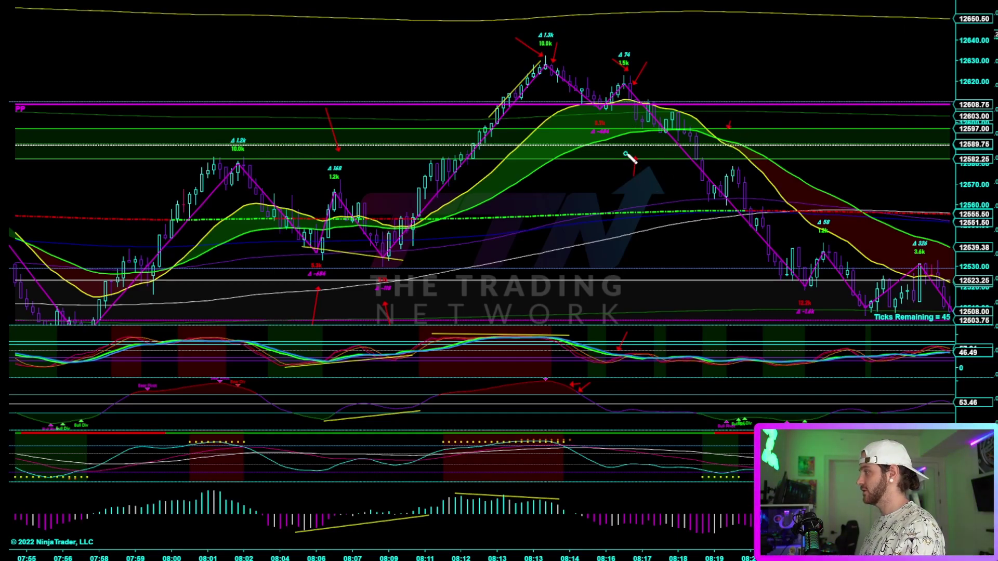
click(757, 180)
click(760, 195)
click(809, 205)
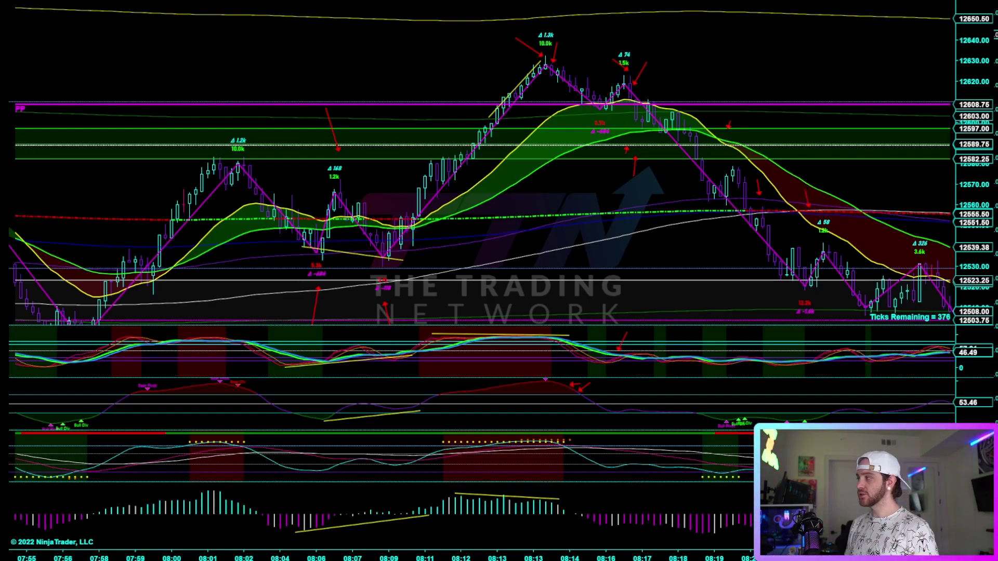